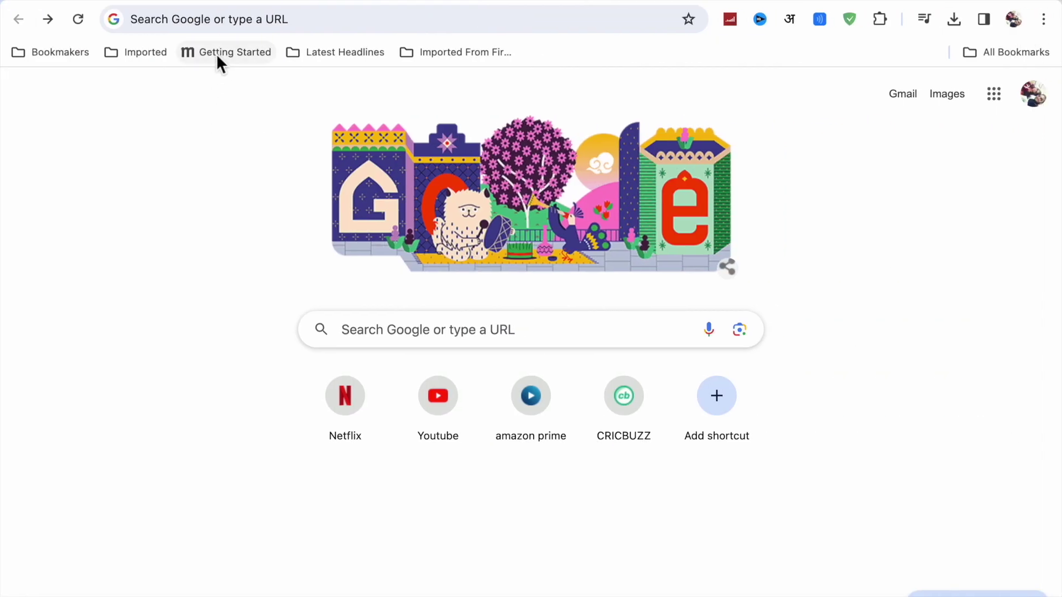
Step: Search Google for 'virtual box', take the 'virtualbox' correction, and open the official VirtualBox site
click(222, 31)
text(v)
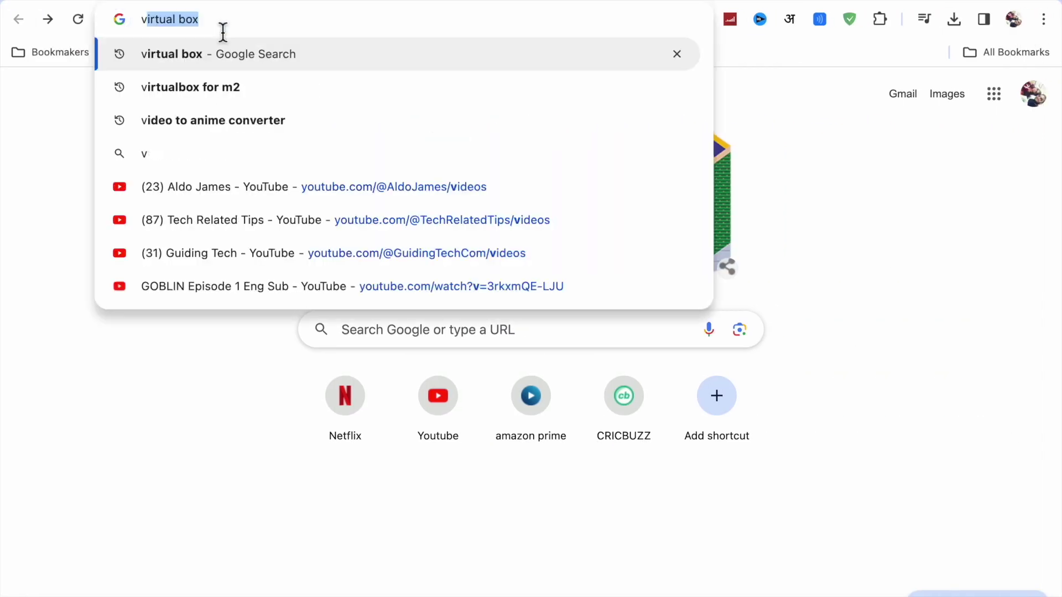
text(irt)
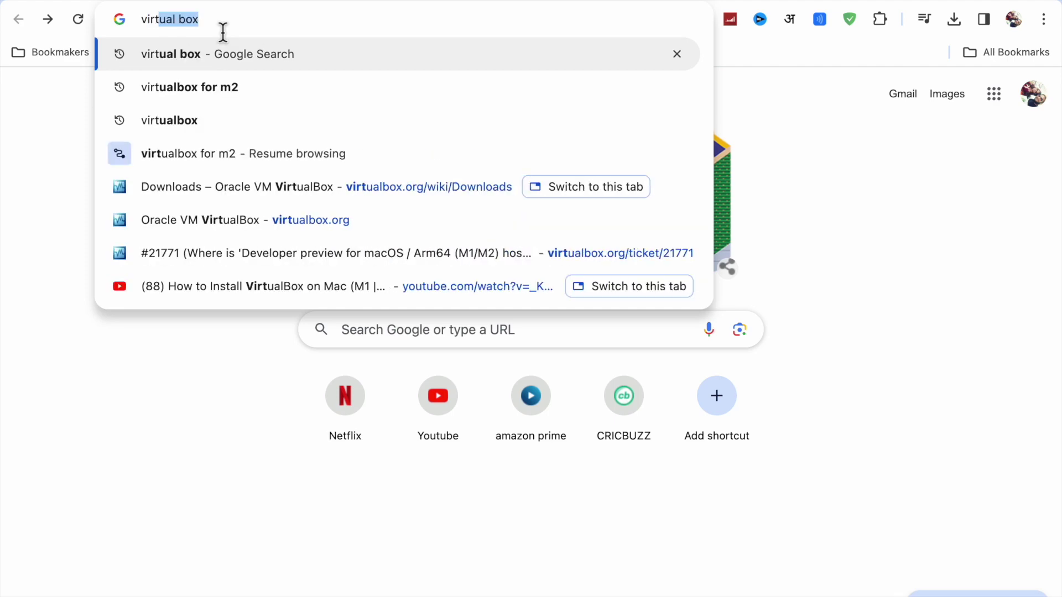
key(BackSpace)
text(tual )
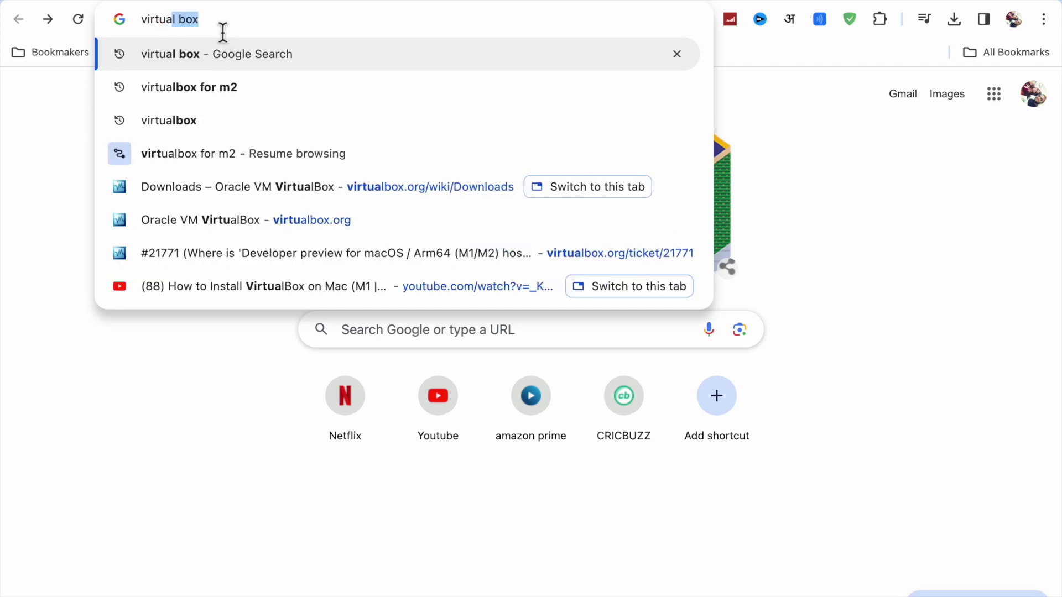
text(box)
key(Return)
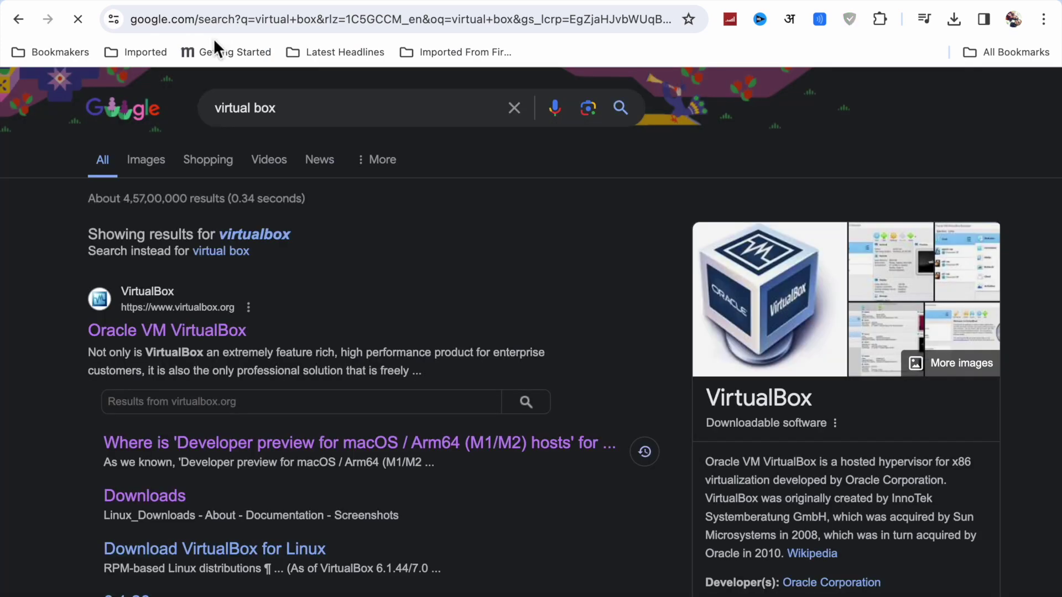
click(264, 235)
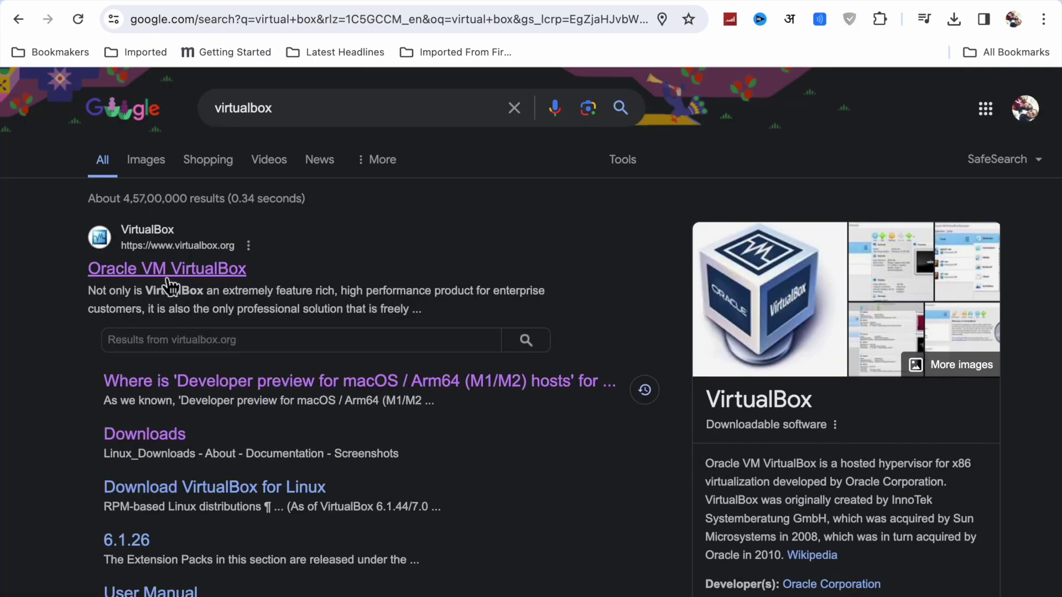
click(222, 280)
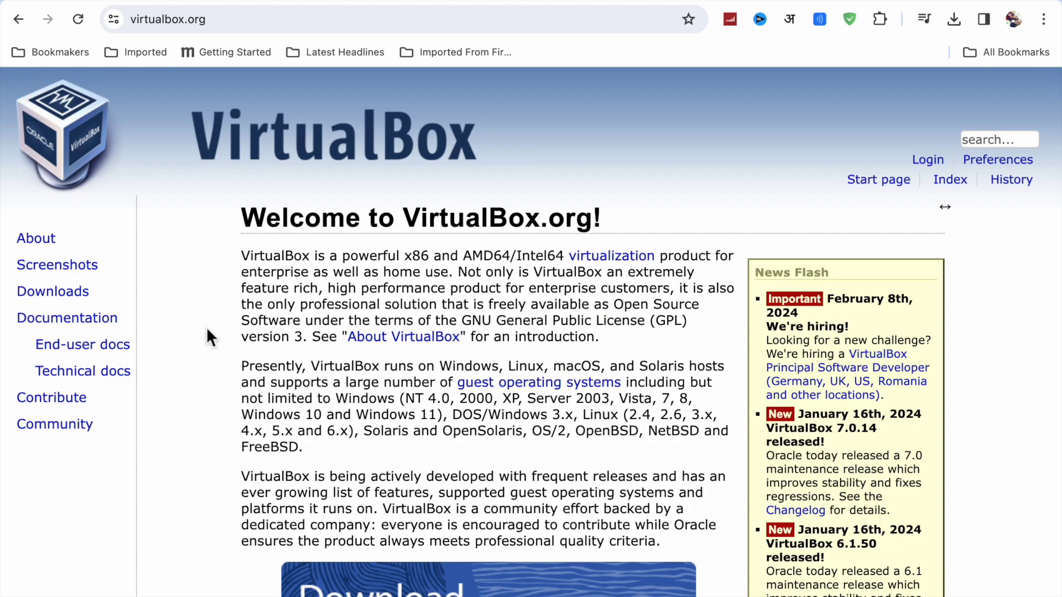
Step: Go to the VirtualBox.org Downloads page and open its VirtualBox older builds list
click(79, 299)
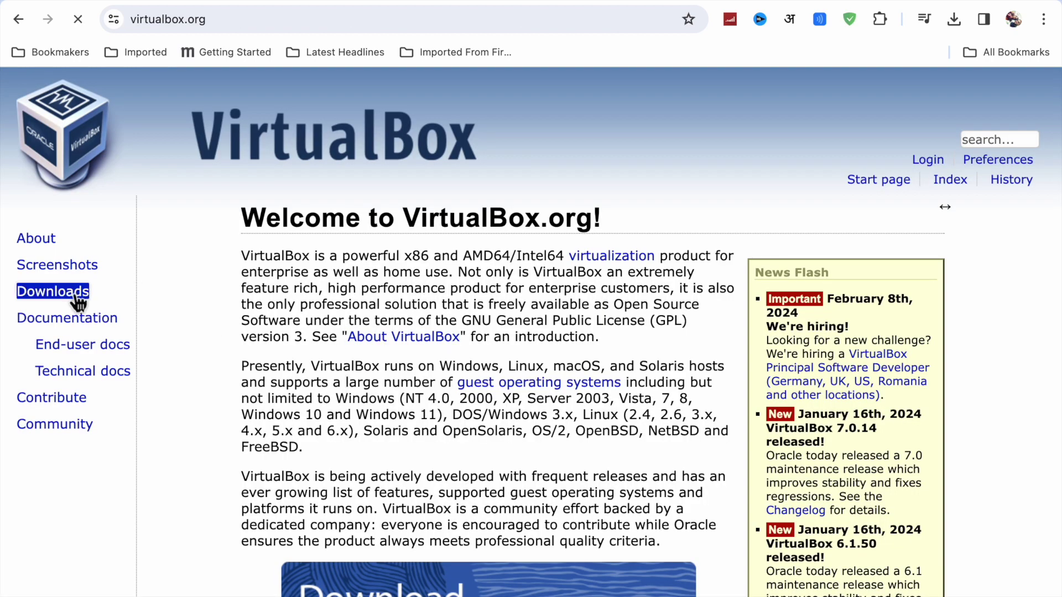
drag(327, 343, 241, 340)
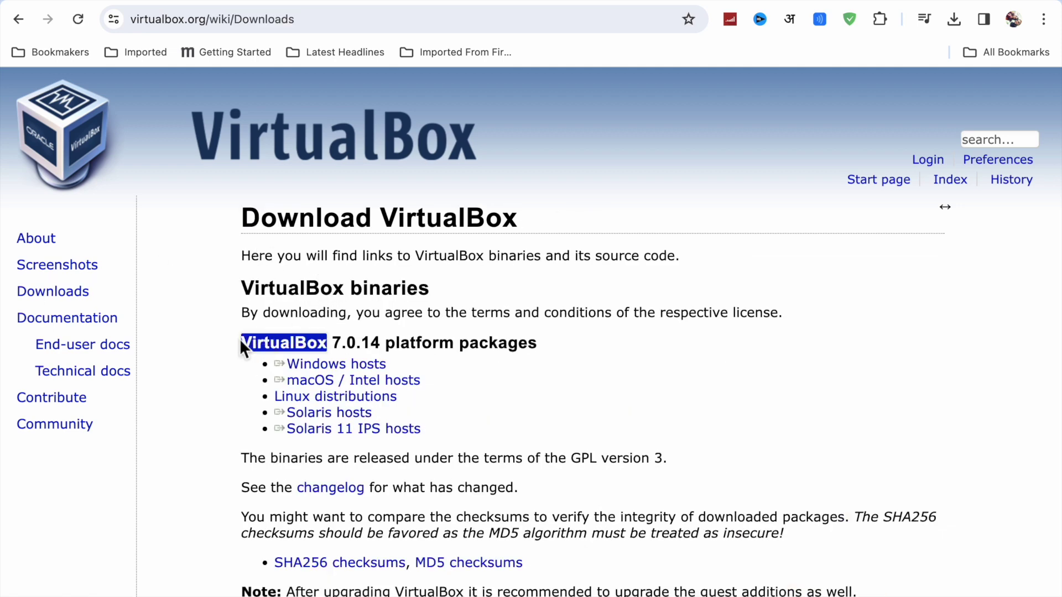
click(231, 352)
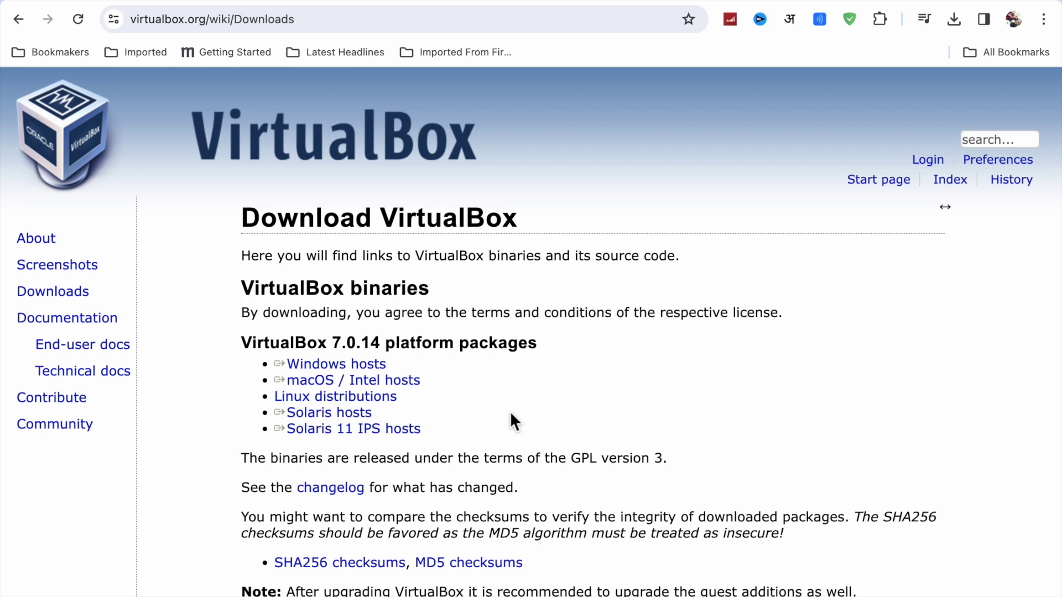
scroll(511, 414, down, 1)
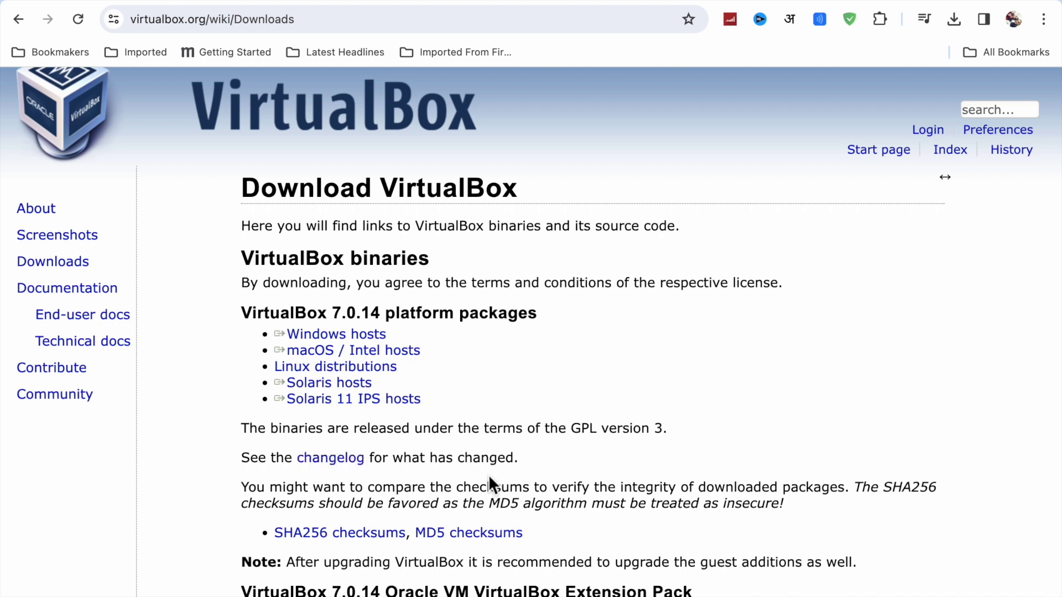
scroll(489, 474, down, 3)
scroll(489, 475, down, 2)
scroll(489, 484, down, 3)
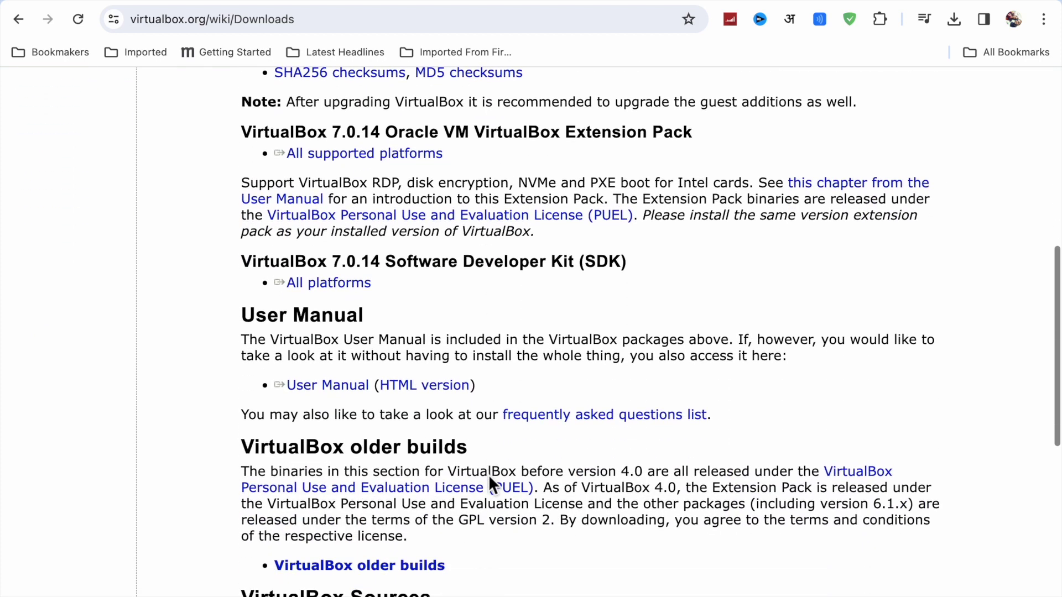
scroll(489, 484, down, 1)
scroll(487, 482, down, 1)
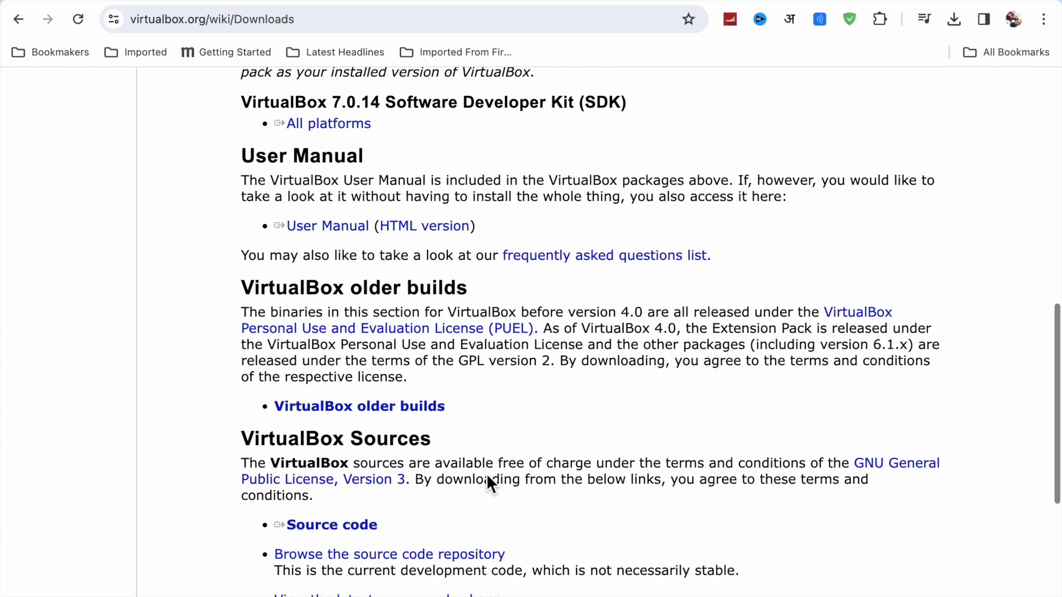
scroll(486, 482, down, 1)
scroll(486, 481, up, 1)
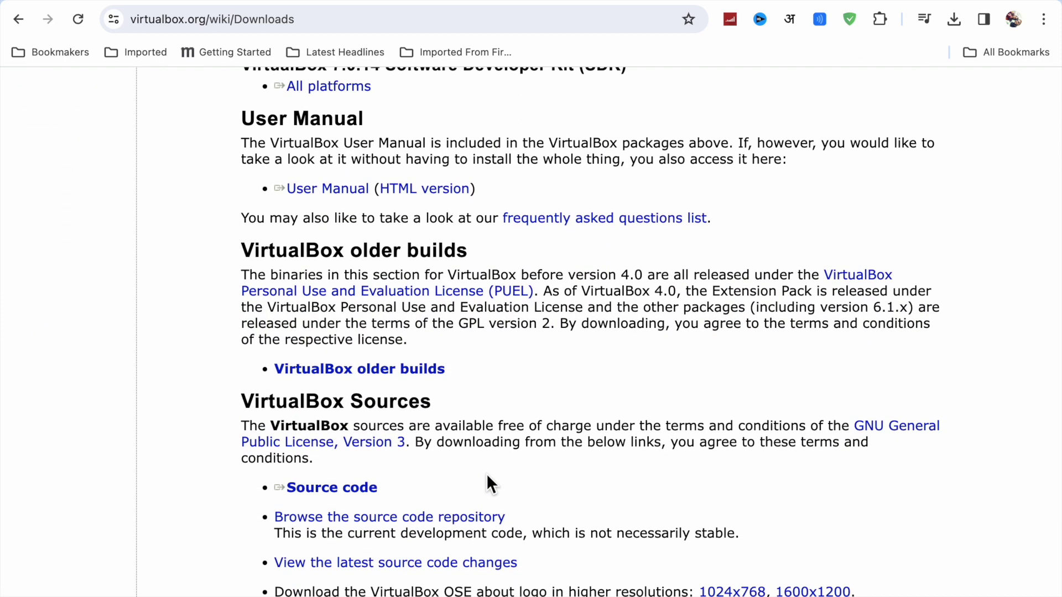
triple_click(422, 374)
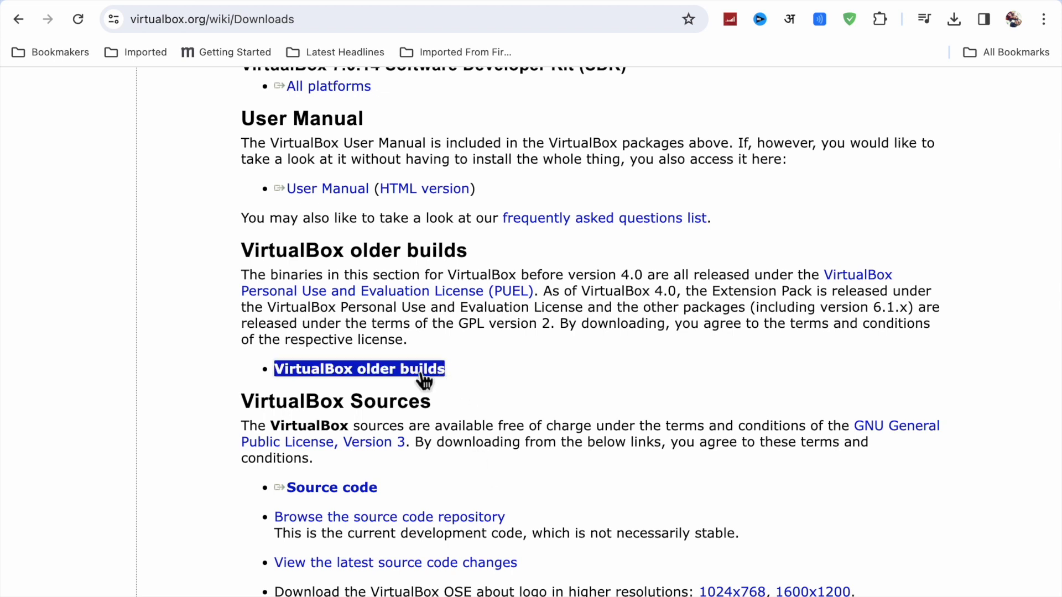
click(340, 281)
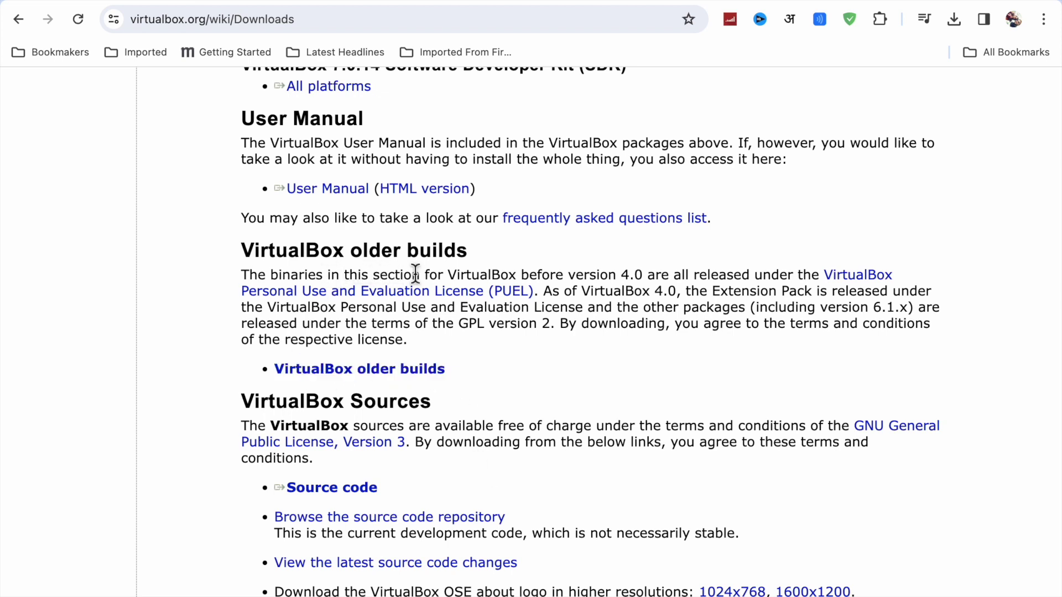
triple_click(377, 380)
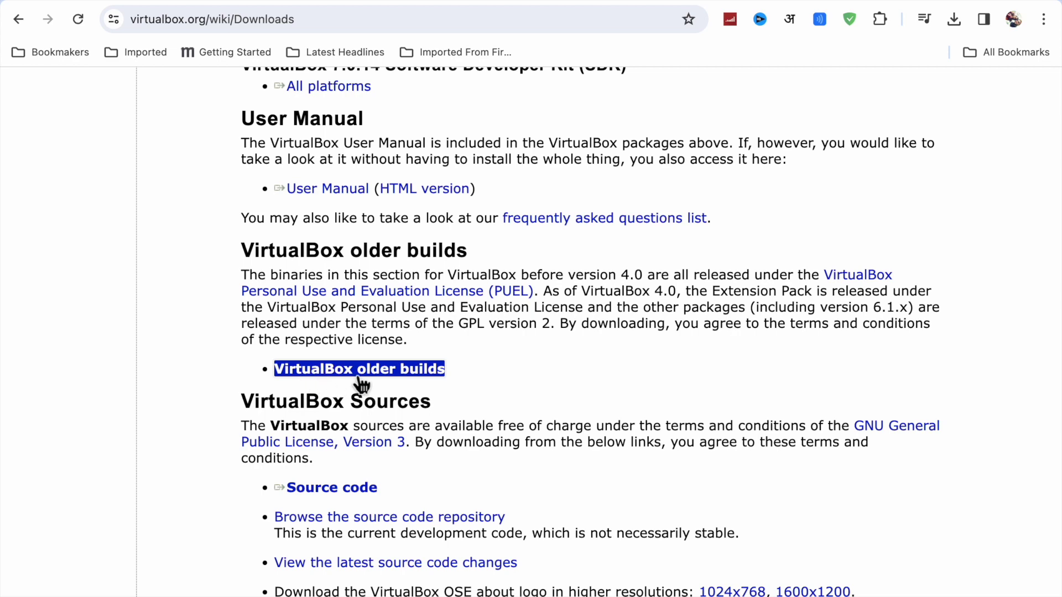
click(396, 378)
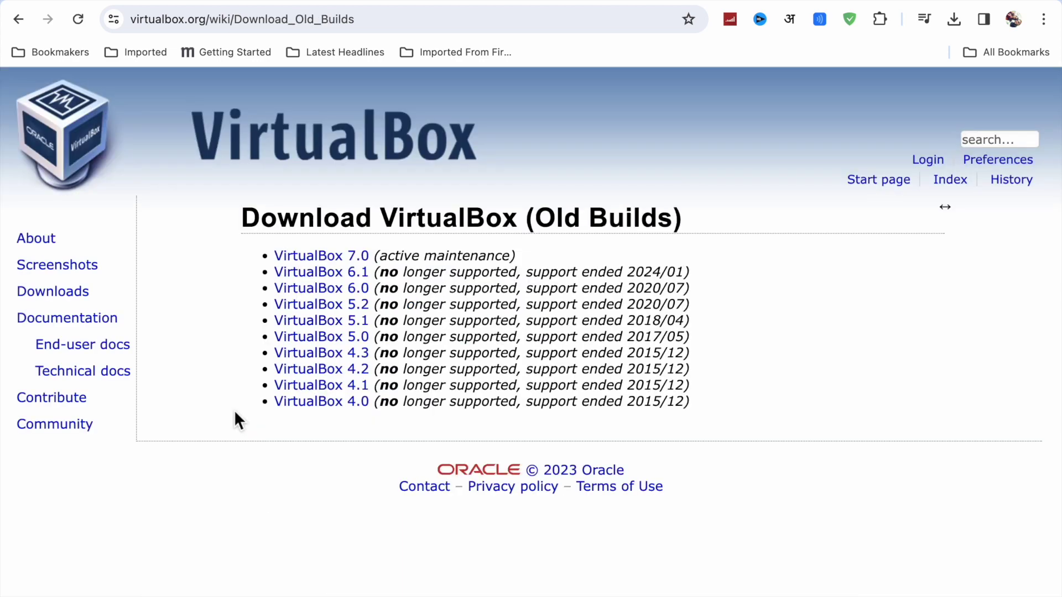
Step: Open the VirtualBox 7.0 older builds page
drag(274, 255, 291, 274)
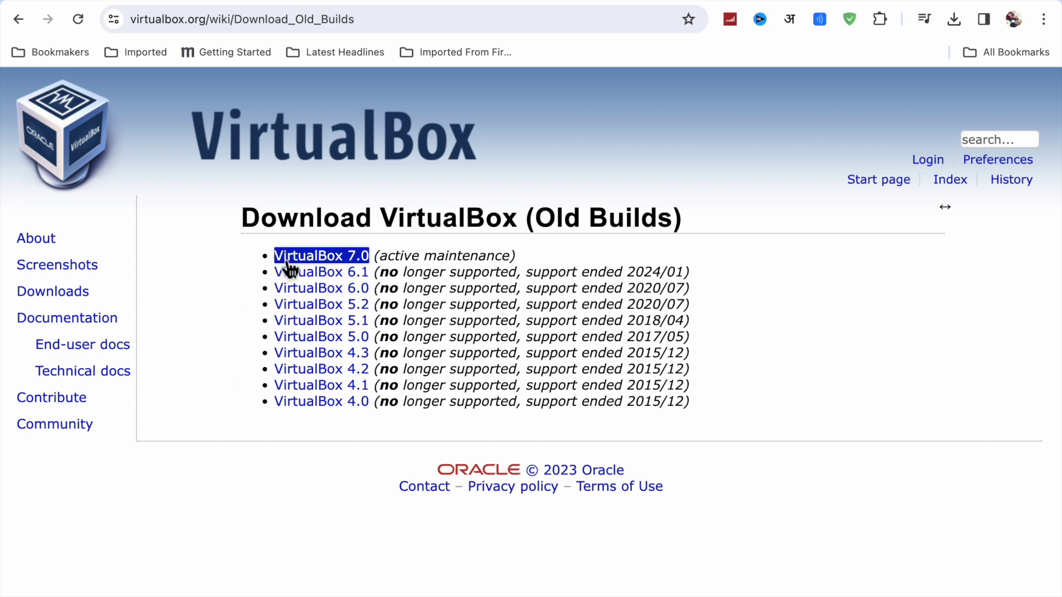
click(382, 254)
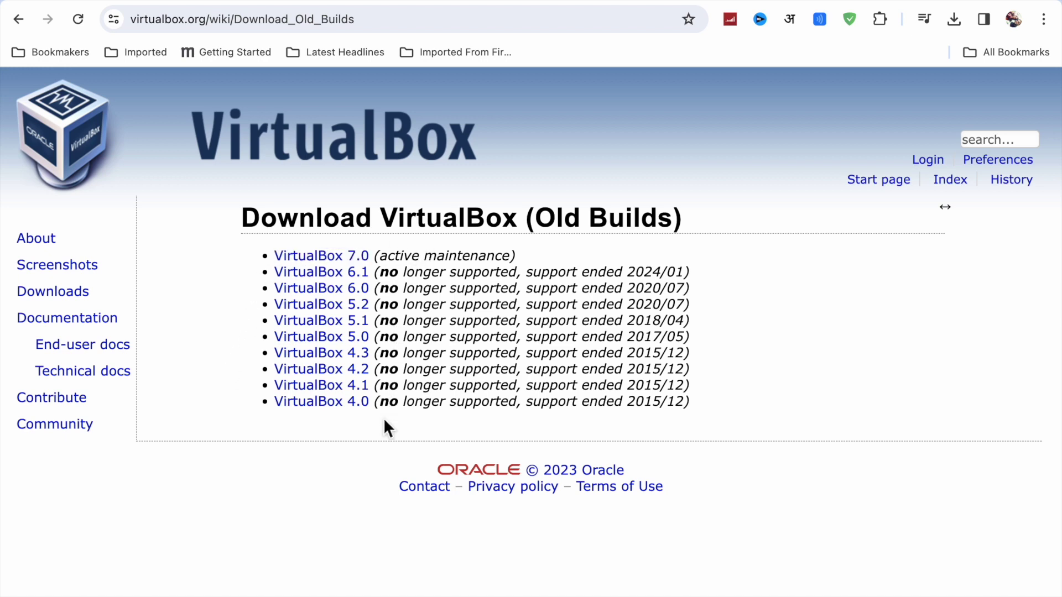
click(336, 258)
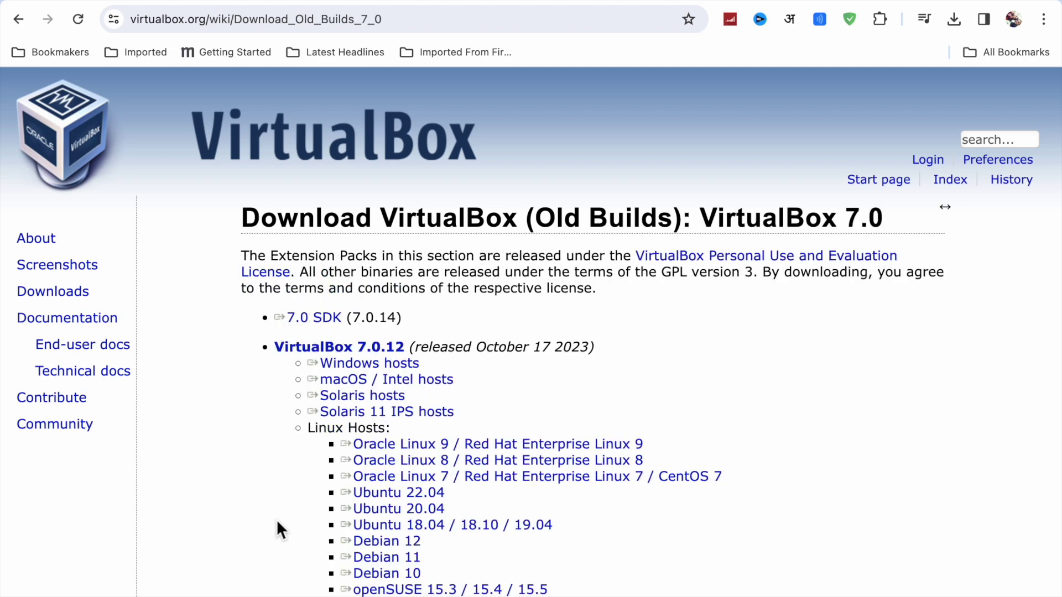
scroll(280, 529, down, 2)
scroll(278, 521, down, 2)
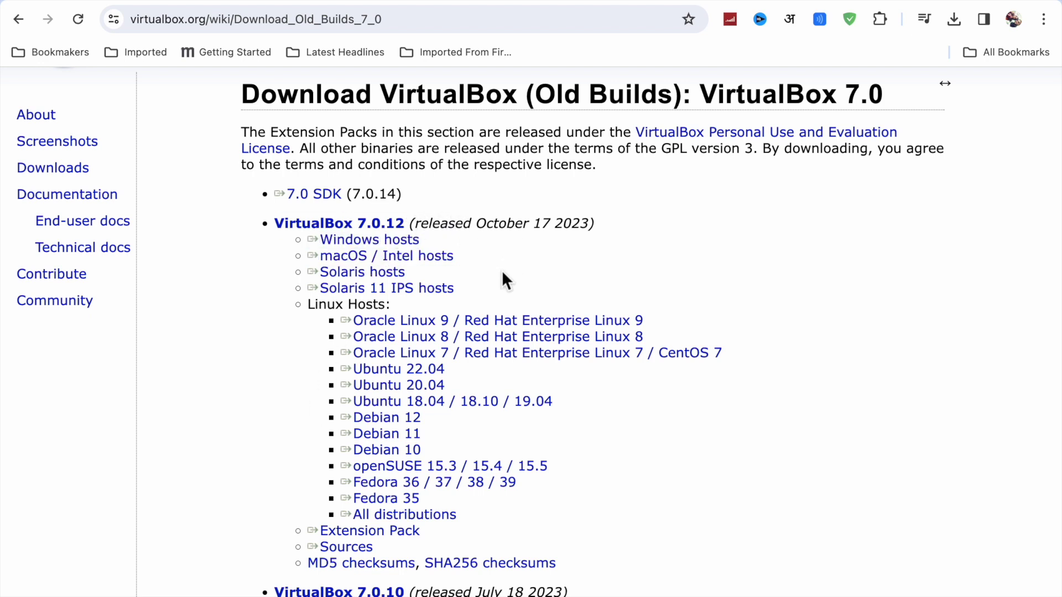
scroll(503, 272, down, 4)
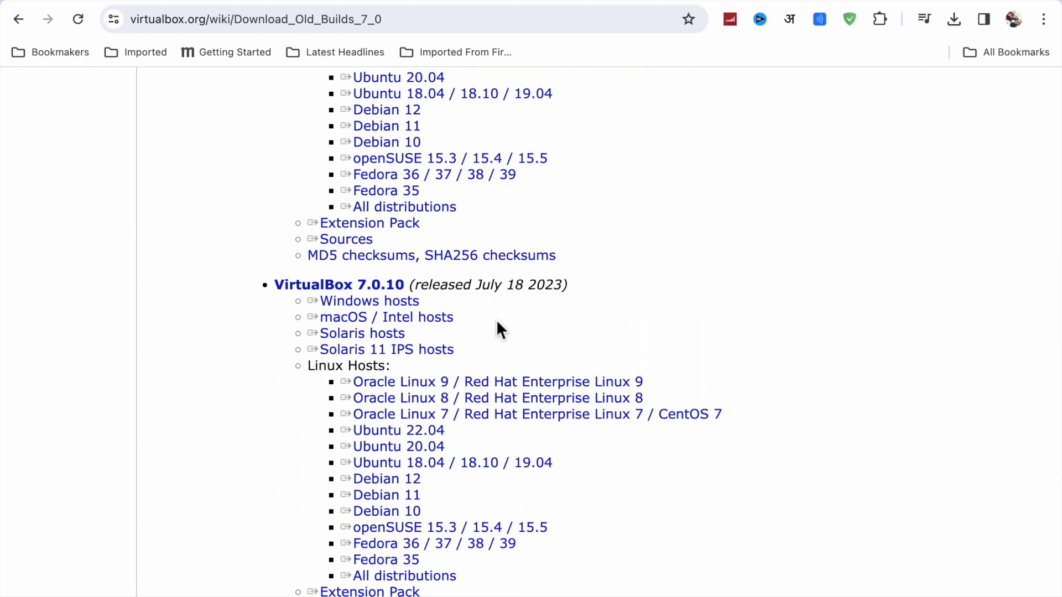
scroll(496, 320, down, 1)
scroll(501, 292, down, 2)
scroll(501, 292, down, 3)
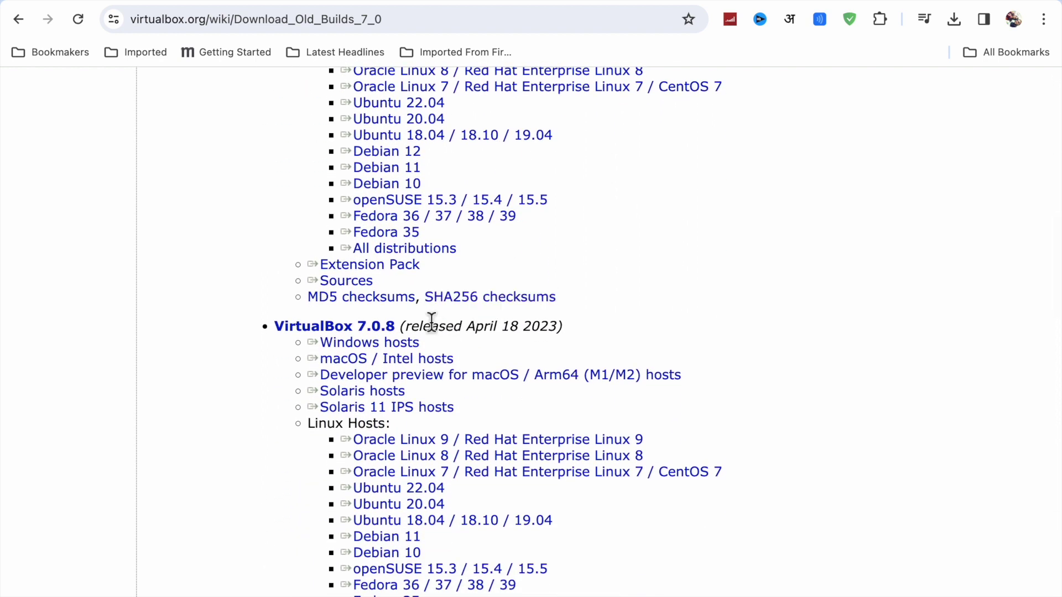
Step: Find VirtualBox 7.0.8 and download its Developer preview for macOS / Arm64 hosts
drag(280, 380, 387, 343)
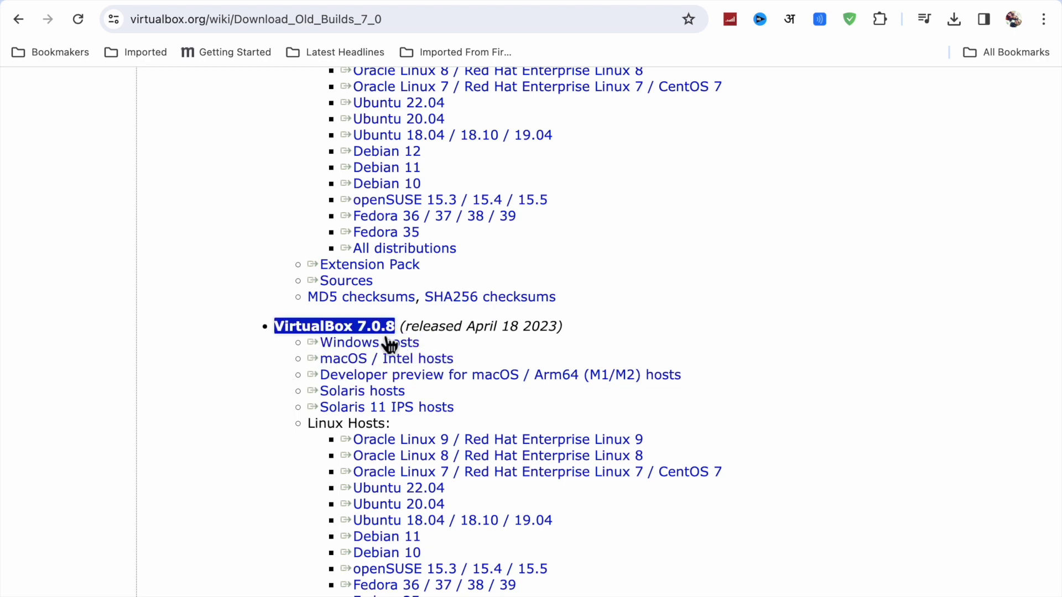
click(298, 395)
triple_click(300, 383)
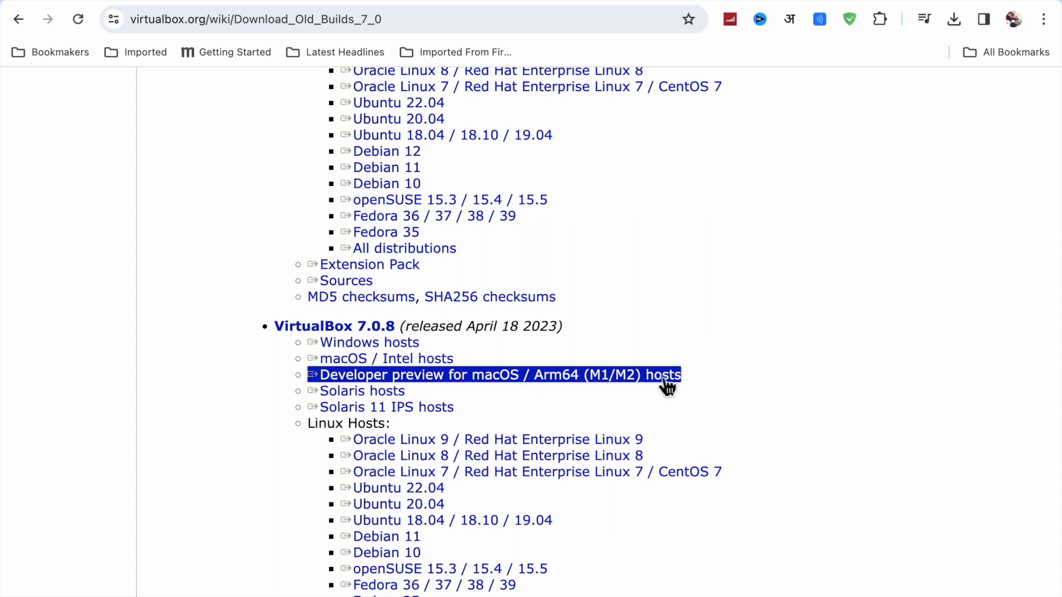
click(441, 384)
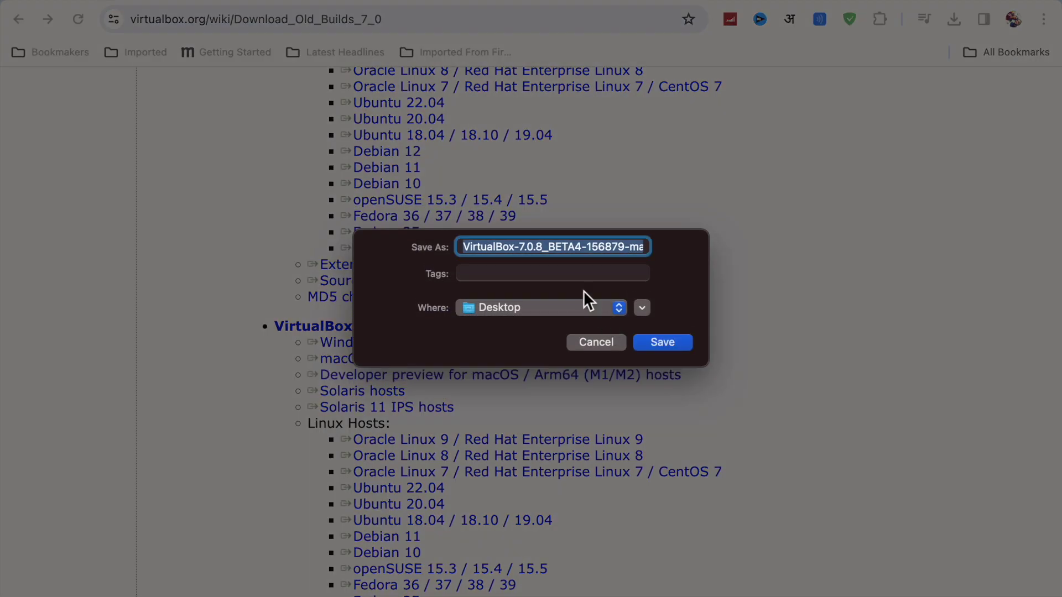
Step: Save VirtualBox-7.0.8_BETA4-156879-macOSArm64.dmg to the Desktop and reveal it in Finder
click(664, 342)
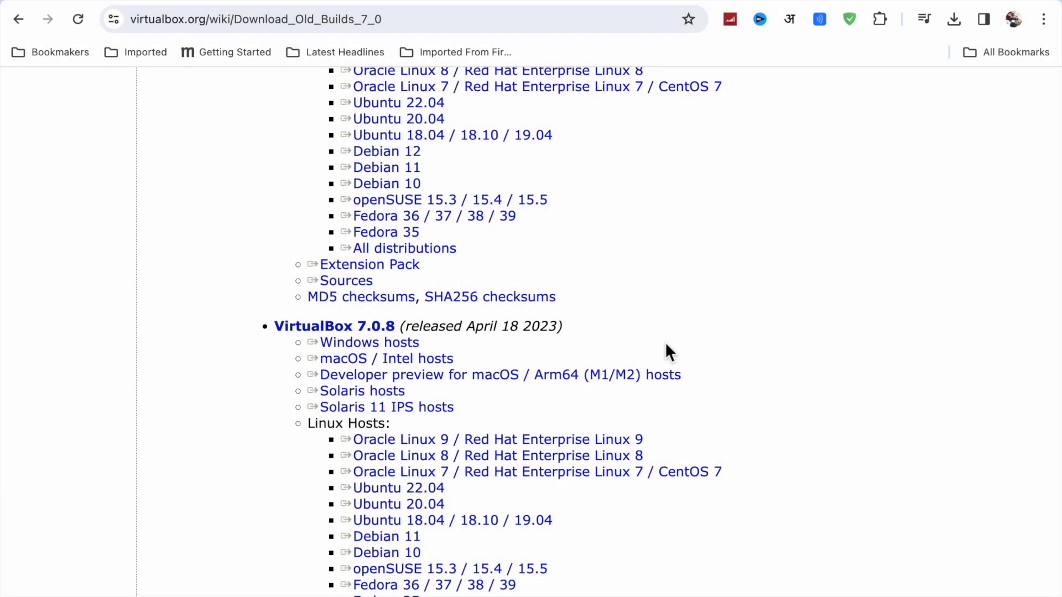
click(955, 19)
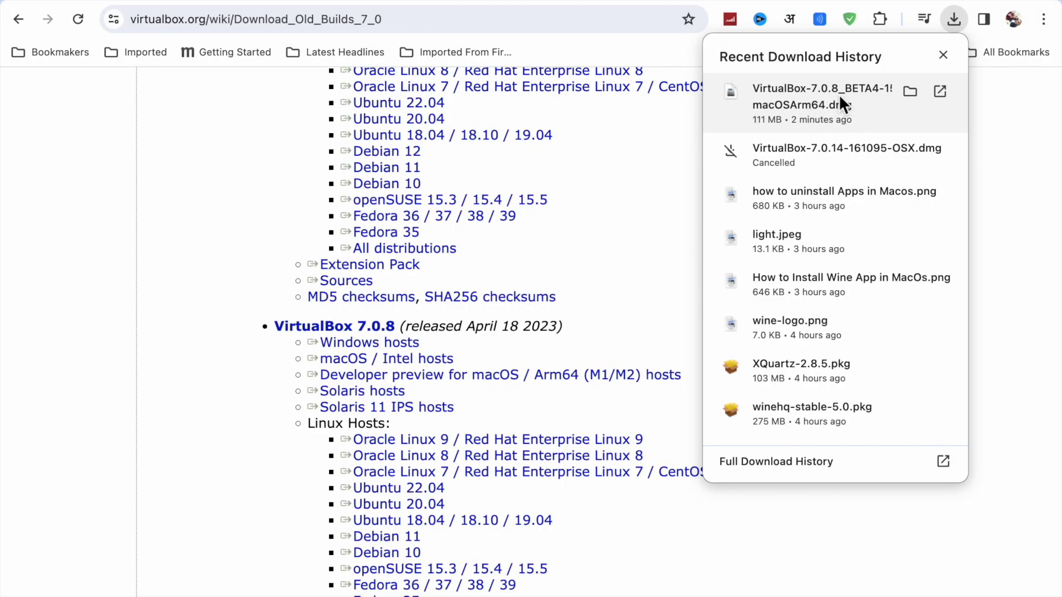
click(909, 91)
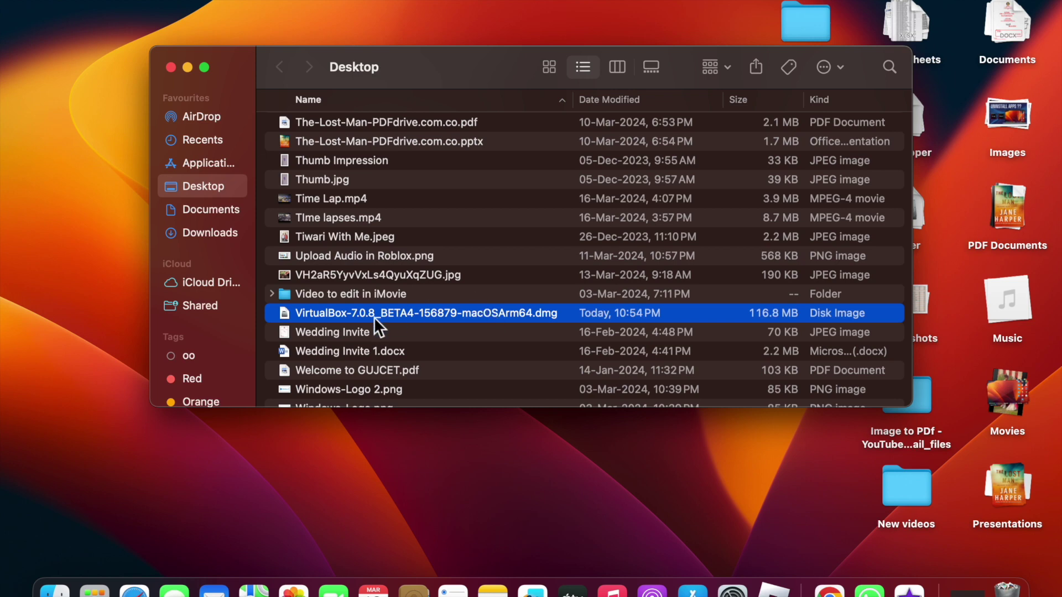
Step: Mount the VirtualBox .dmg and launch the VirtualBox.pkg installer package
double_click(351, 317)
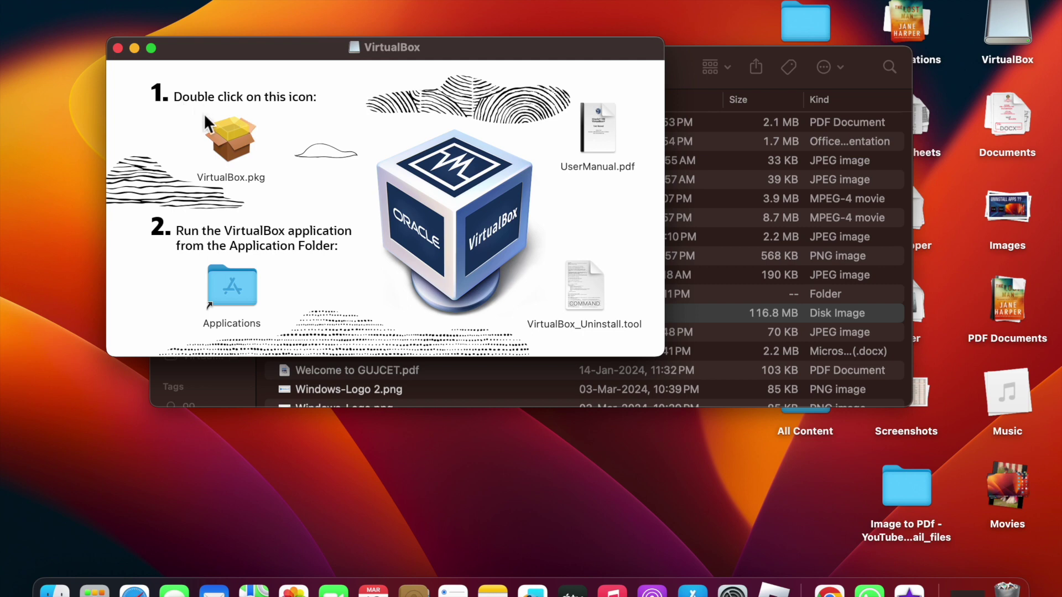
double_click(243, 134)
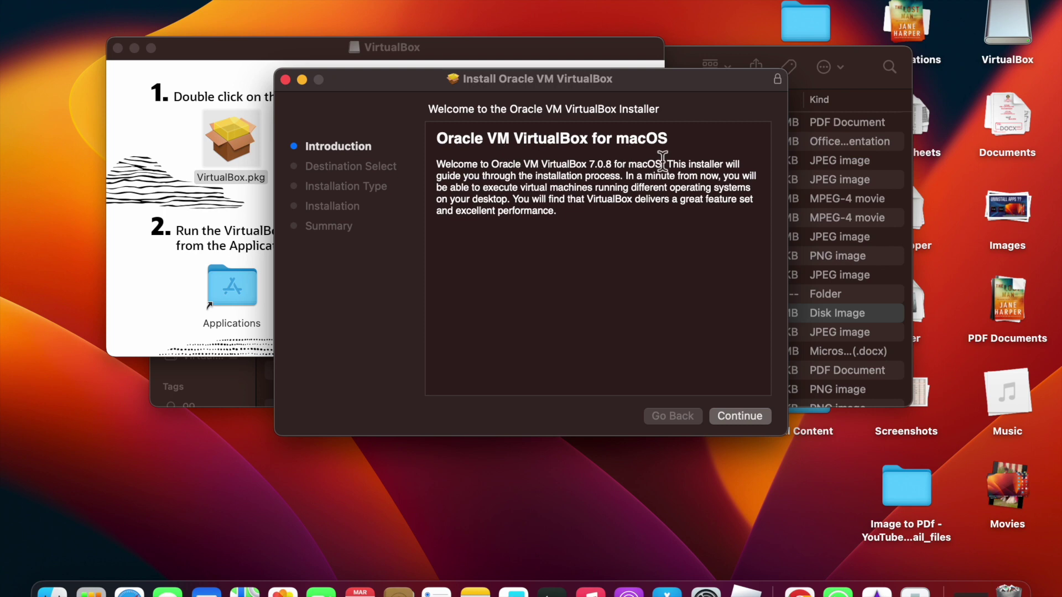
Step: Install Oracle VM VirtualBox for all users with the admin password, then close installer and disk image
click(747, 418)
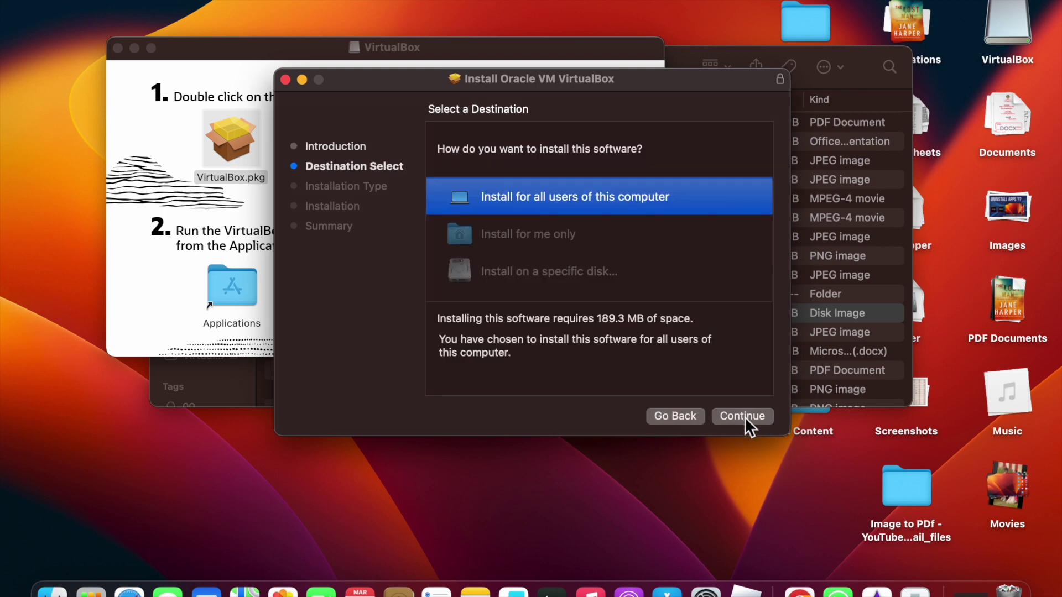
click(744, 418)
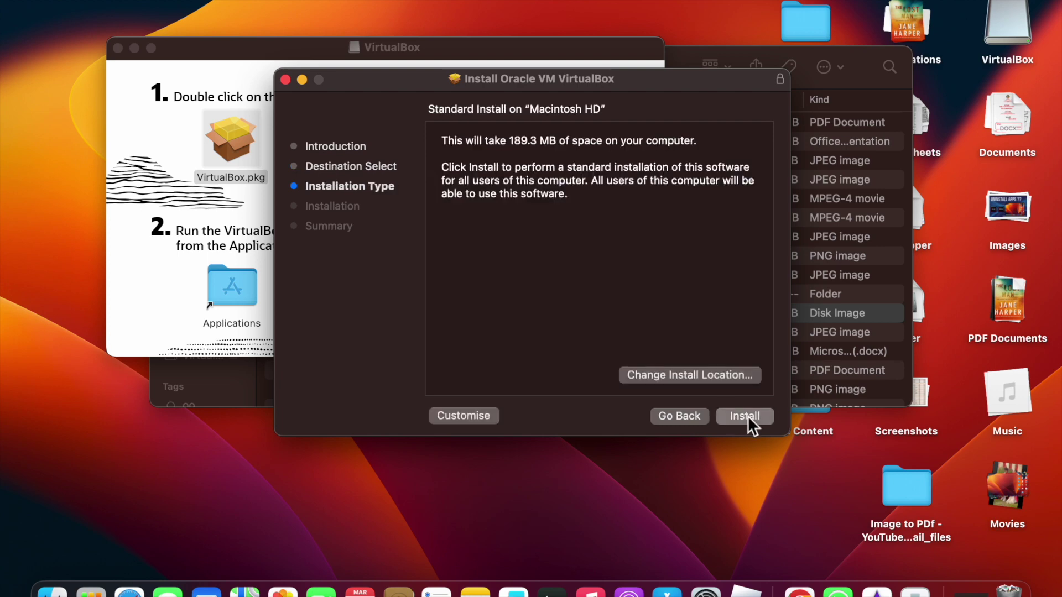
click(747, 415)
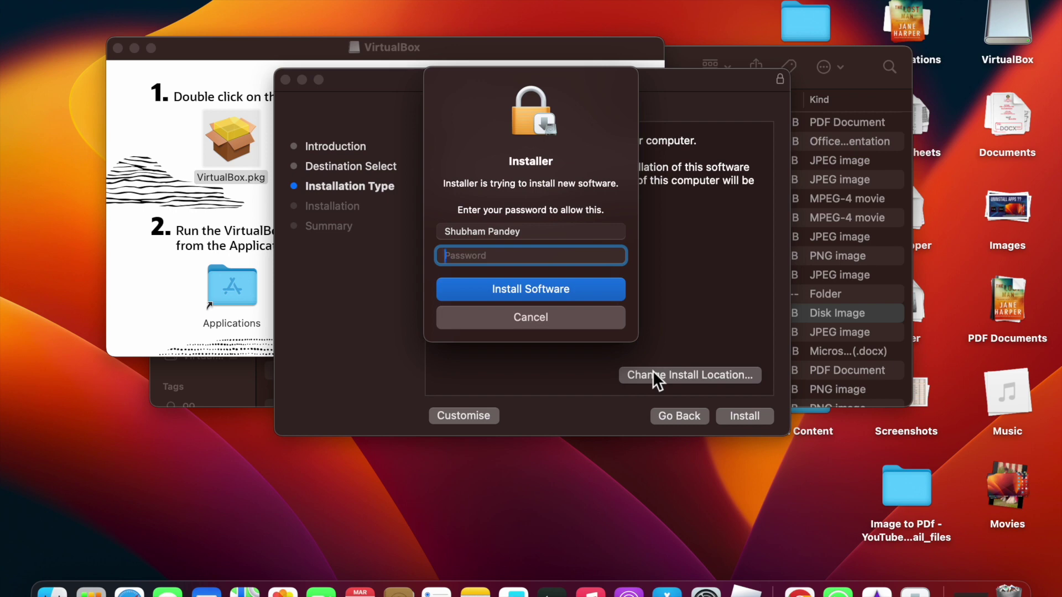
text(••••••••••••••)
key(Return)
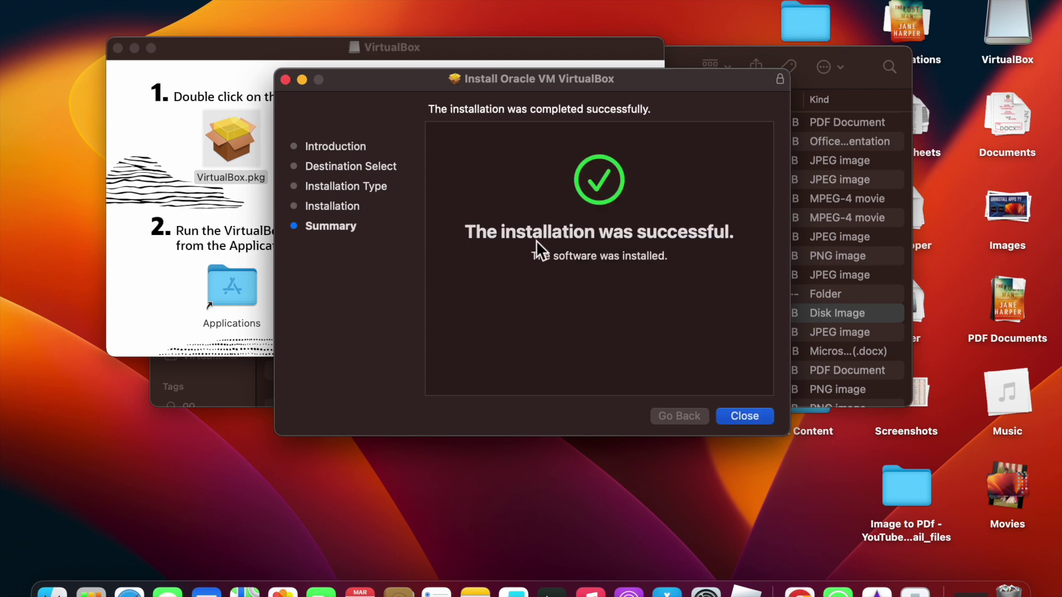
click(744, 418)
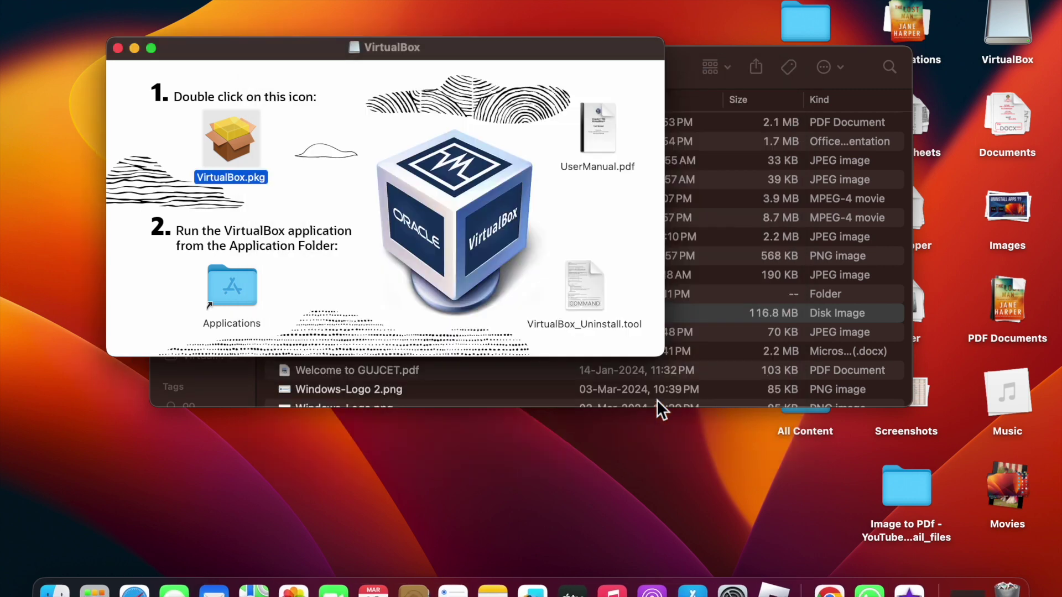
click(122, 49)
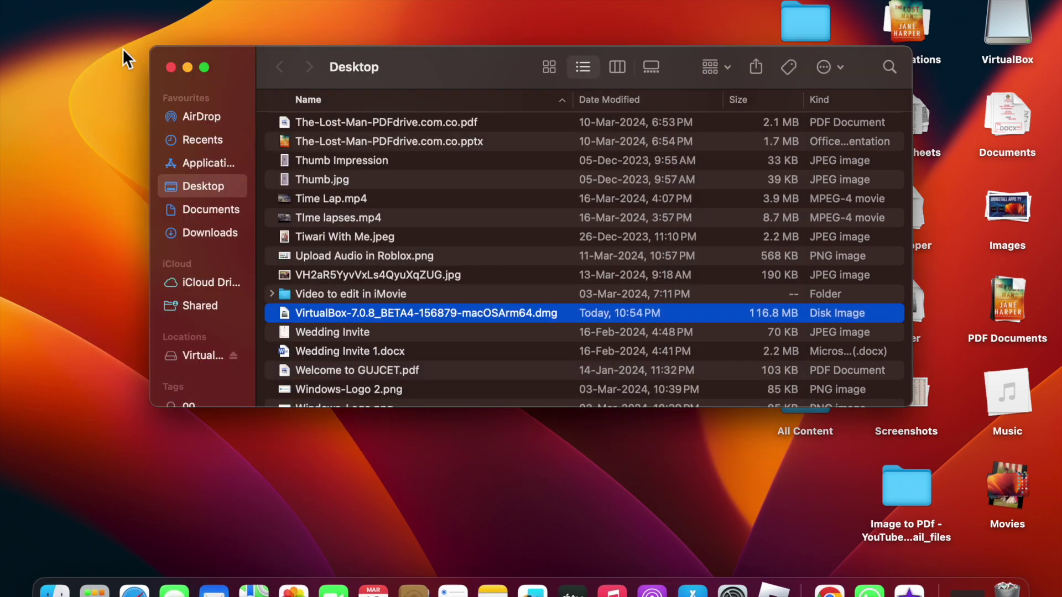
Step: Launch VirtualBox from Launchpad and minimize the Finder window
click(101, 582)
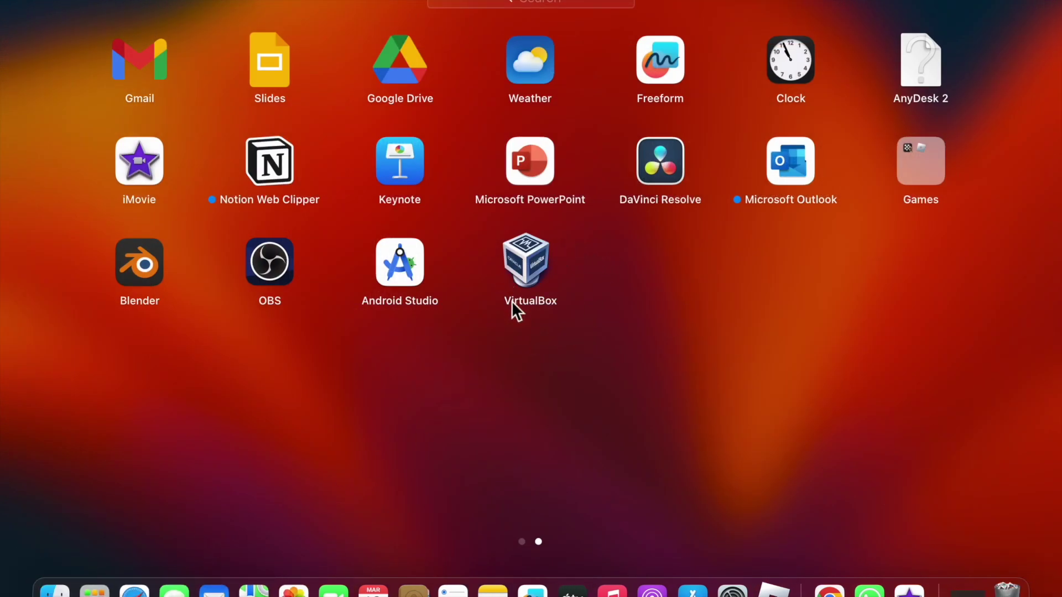
click(544, 275)
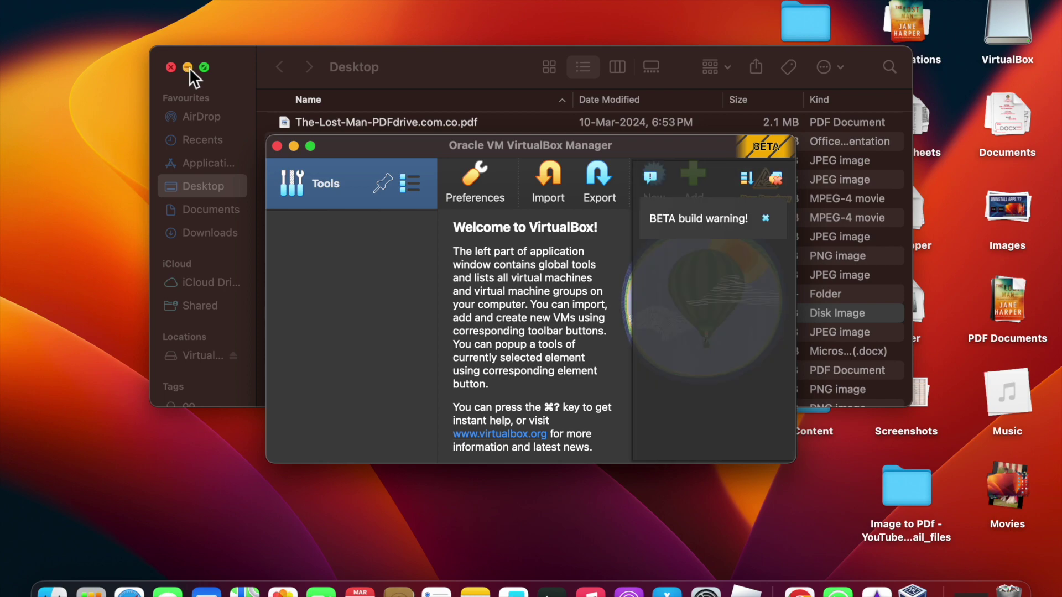
click(189, 67)
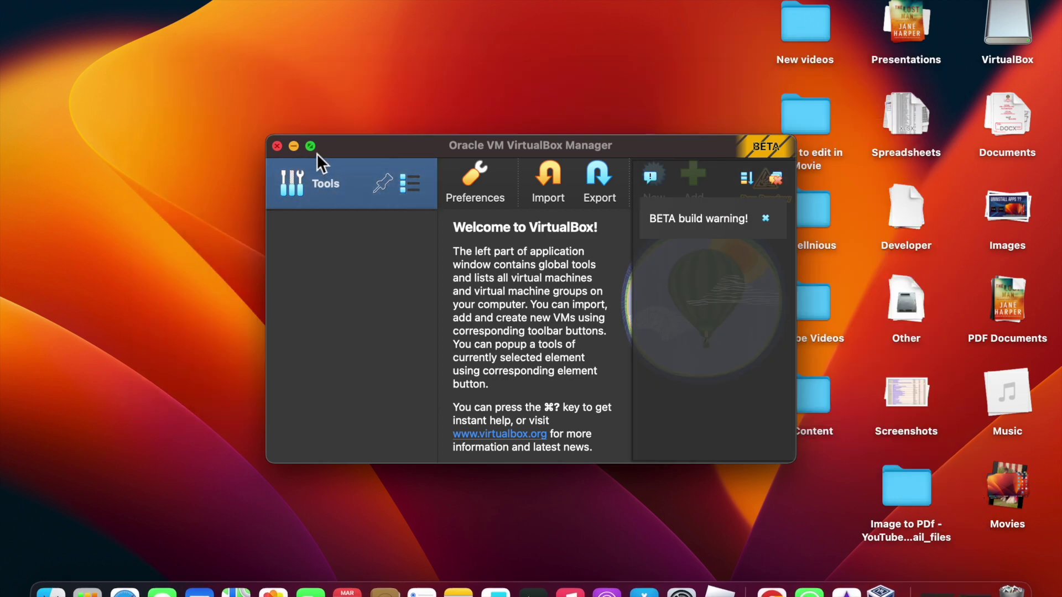
Step: Put VirtualBox Manager in full screen and cancel the file-open dialog
click(312, 148)
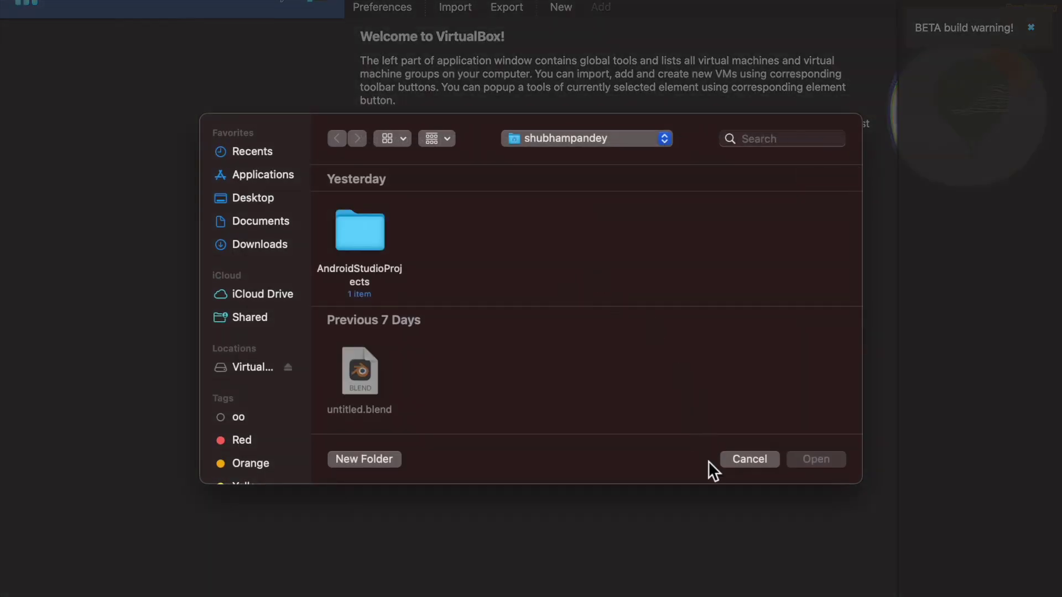
click(749, 460)
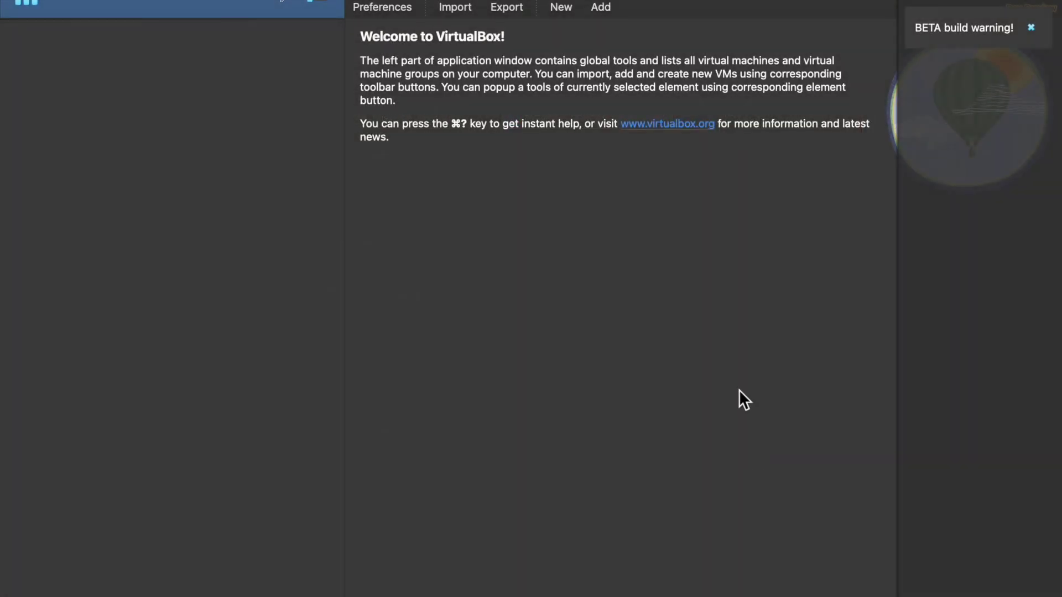